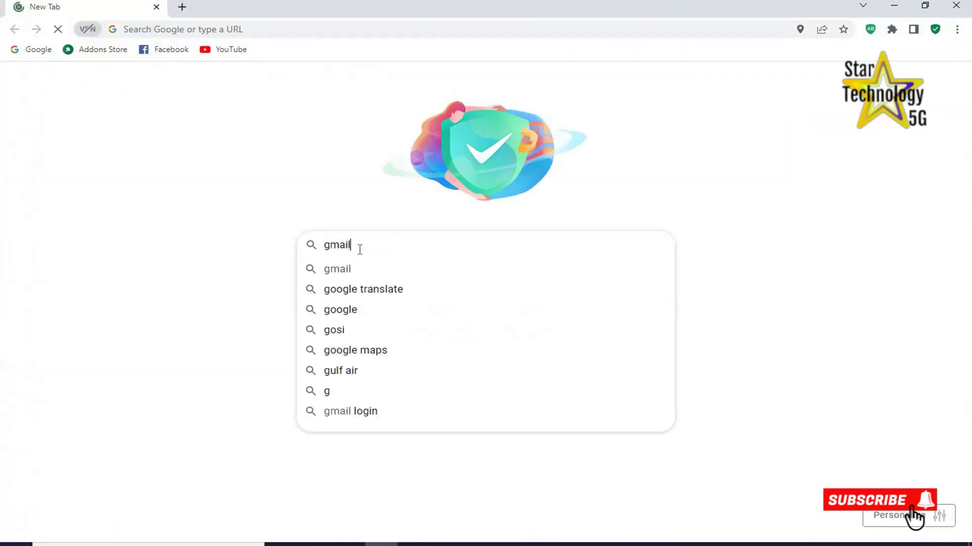
Search Google for gmail and start creating a new account from the Gmail page
{"action": "key", "text": "Return"}
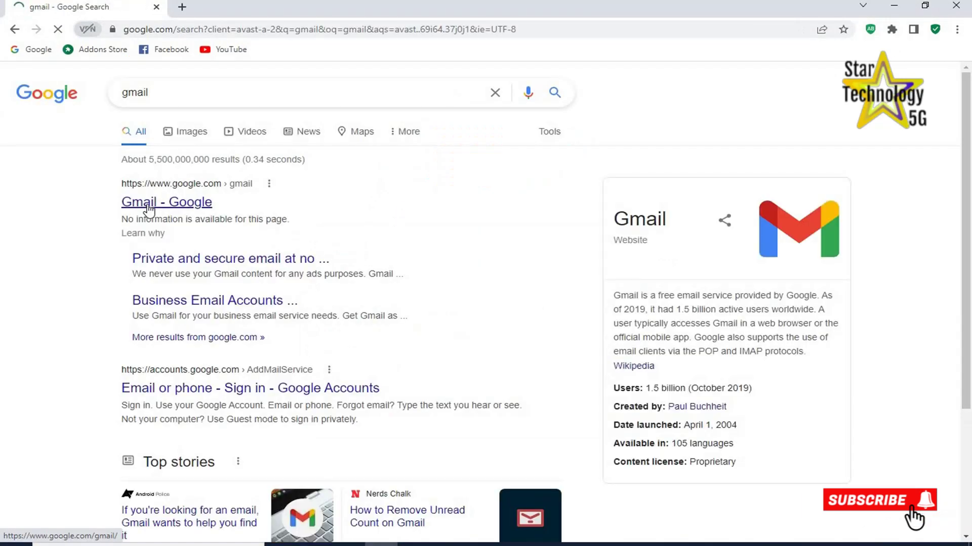
{"action": "left_click", "coordinate": [149, 205]}
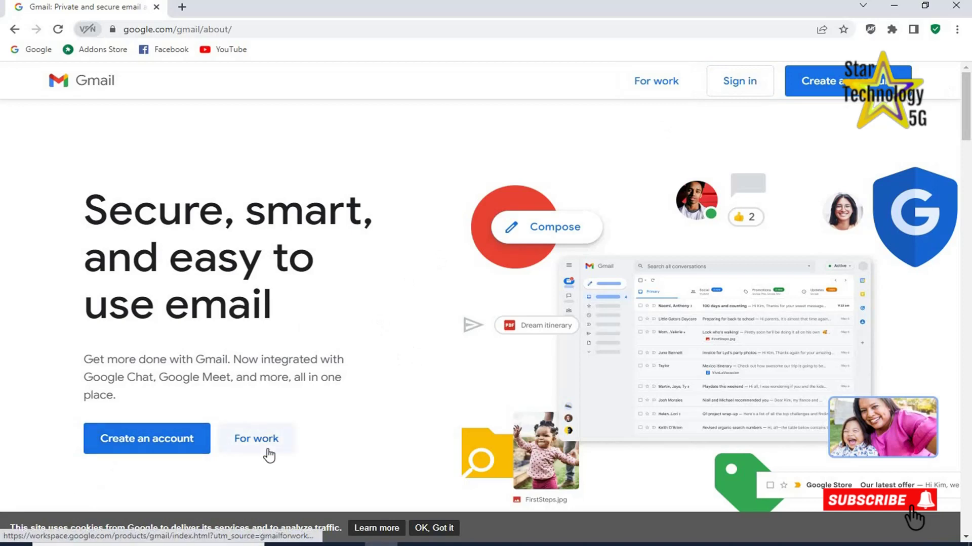
{"action": "left_click", "coordinate": [127, 447]}
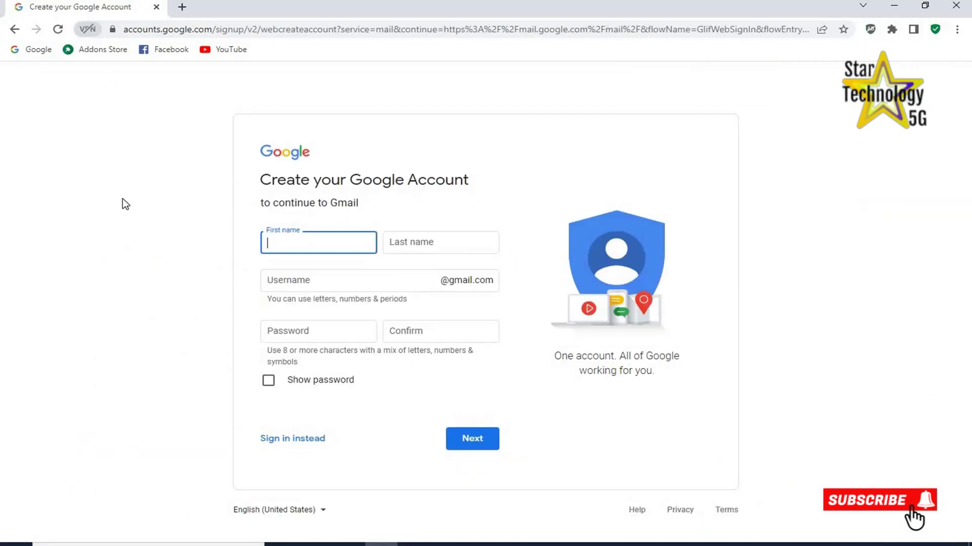
Enter the first and last name and pick an available username by appending digits
{"action": "key", "text": "Tab"}
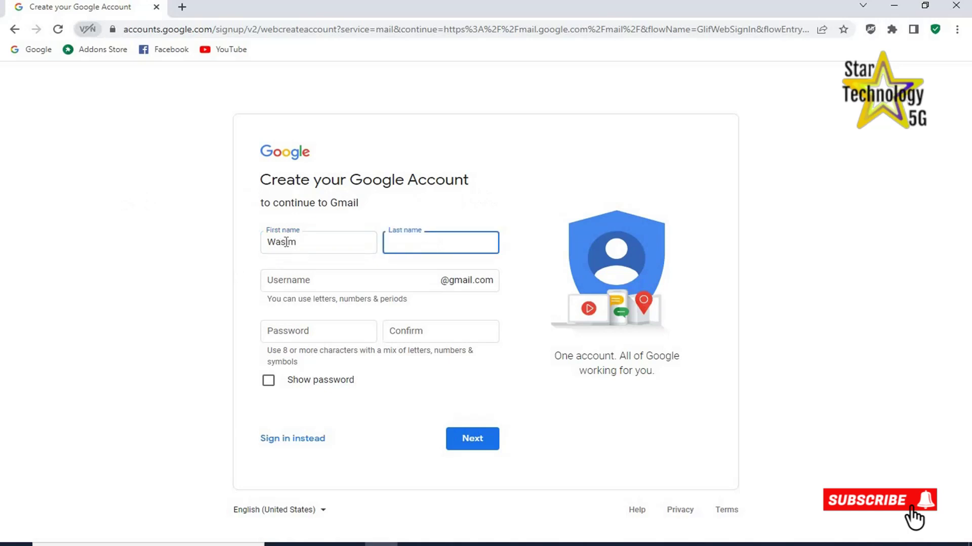
{"action": "key", "text": "Tab"}
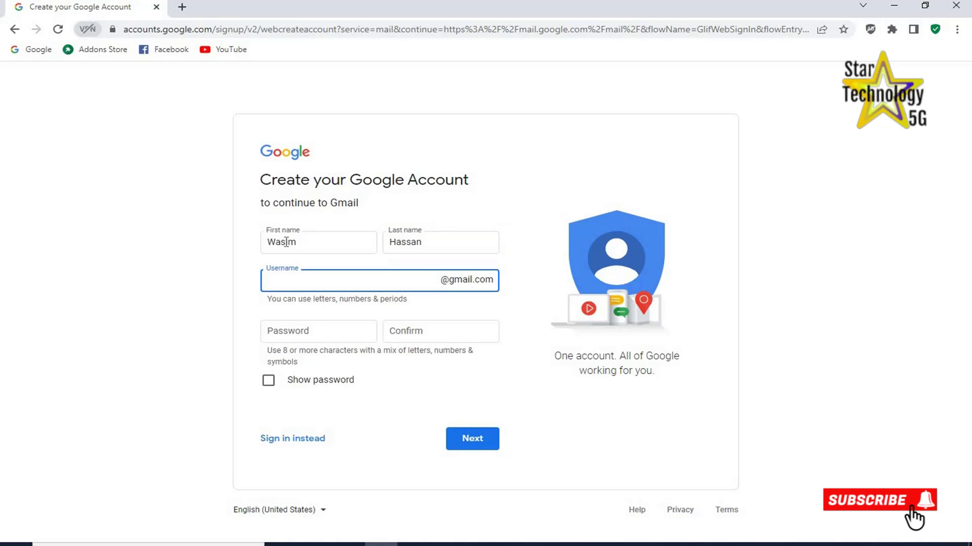
{"action": "key", "text": "Tab"}
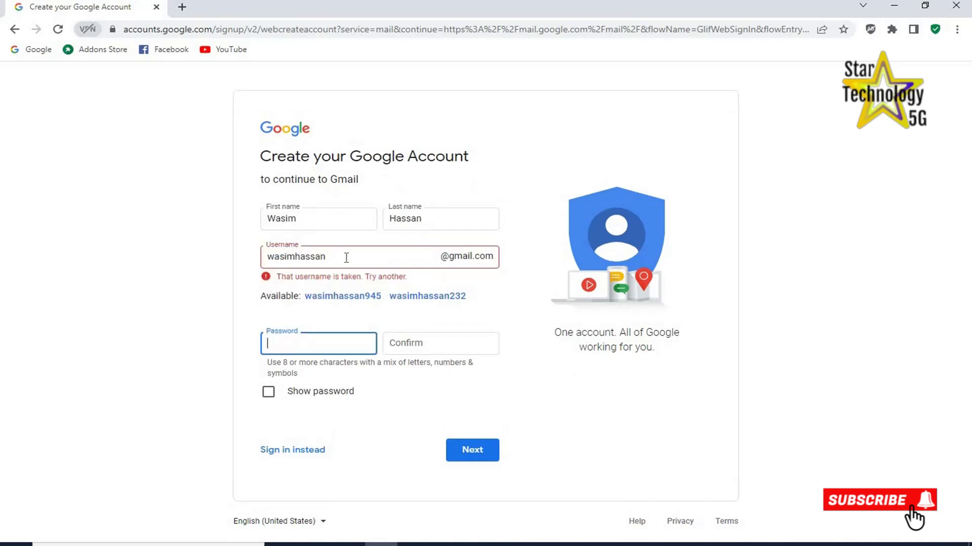
{"action": "left_click", "coordinate": [349, 258]}
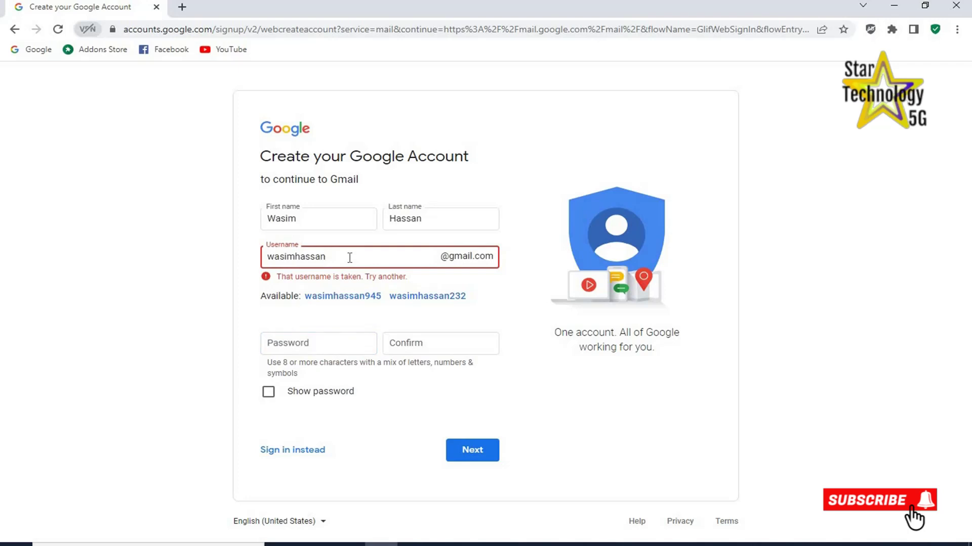
{"action": "left_click", "coordinate": [458, 286]}
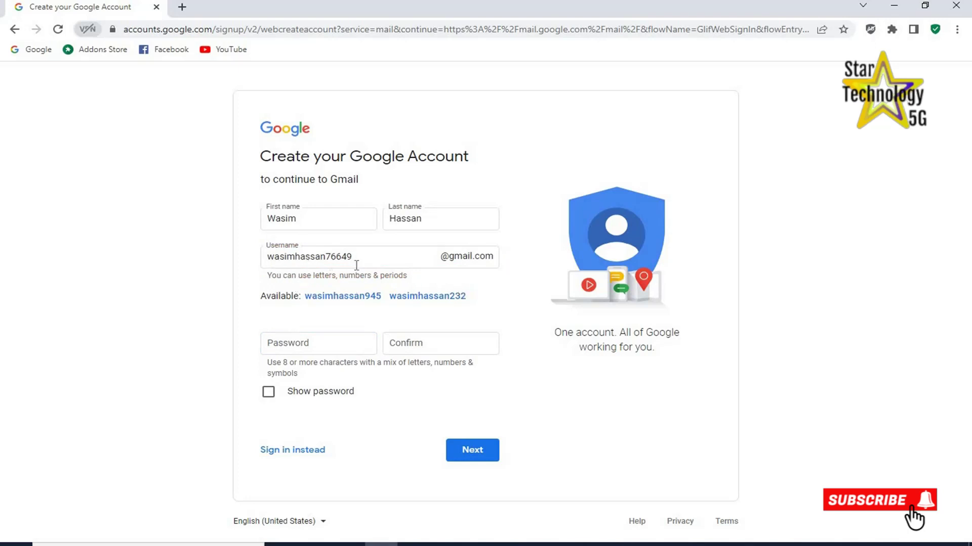
Enter and confirm the account password, then submit the signup details
{"action": "left_click", "coordinate": [303, 347]}
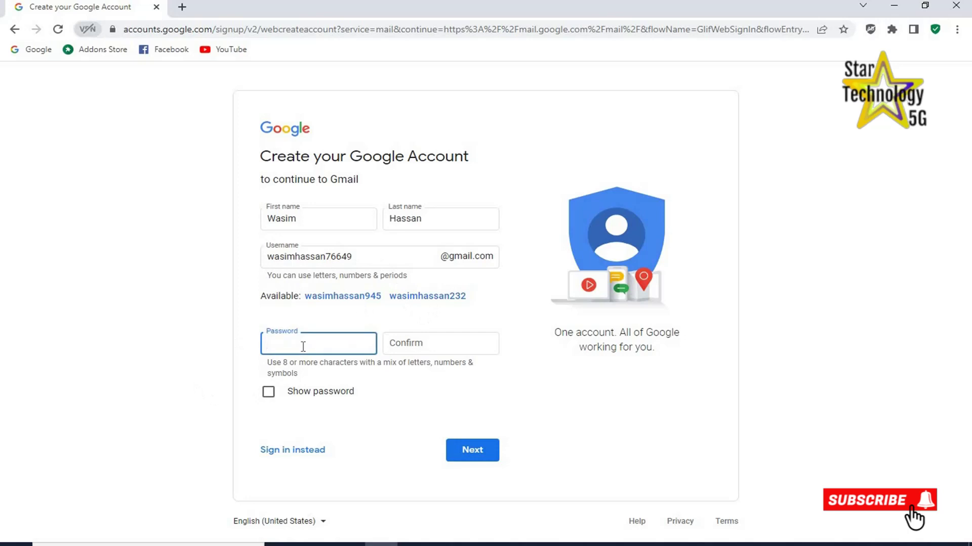
{"action": "type", "text": "••"}
{"action": "left_click", "coordinate": [413, 349]}
{"action": "type", "text": "•••"}
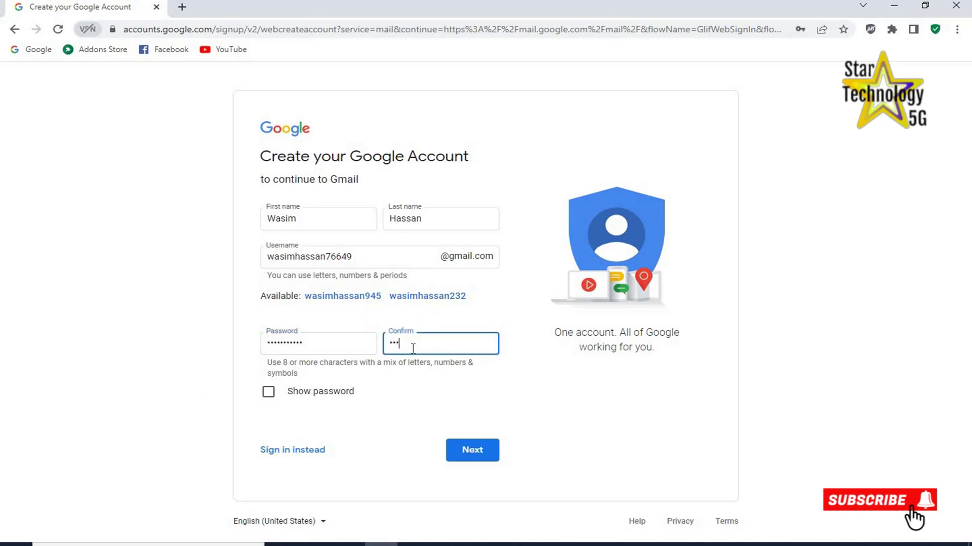
{"action": "type", "text": "•••••••"}
{"action": "key", "text": "Tab"}
{"action": "left_click", "coordinate": [479, 454]}
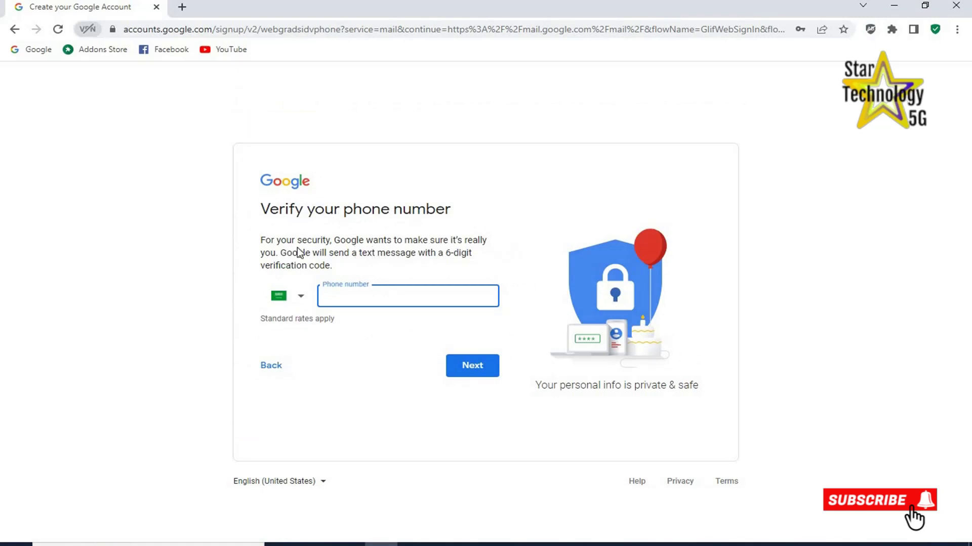
Enter the phone number with Saudi Arabia kept as country, then submit the texted code
{"action": "left_click", "coordinate": [300, 299]}
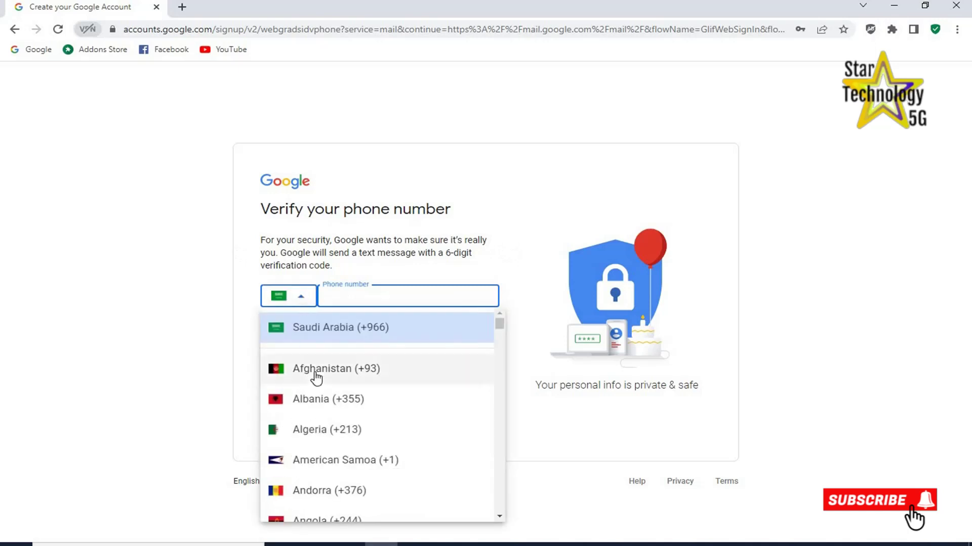
{"action": "scroll", "coordinate": [316, 377], "scroll_direction": "down", "scroll_amount": 5}
{"action": "scroll", "coordinate": [314, 365], "scroll_direction": "up", "scroll_amount": 5}
{"action": "left_click", "coordinate": [310, 329]}
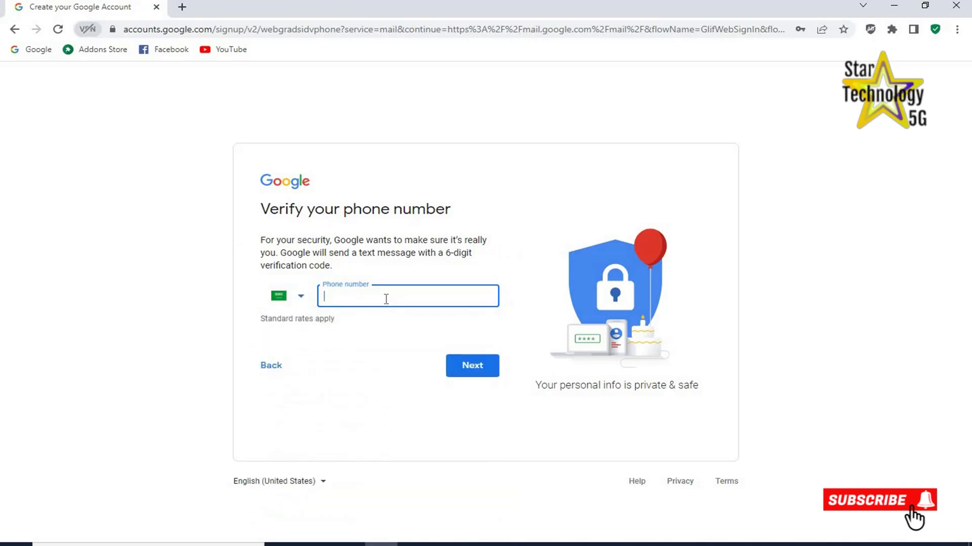
{"action": "type", "text": "50000"}
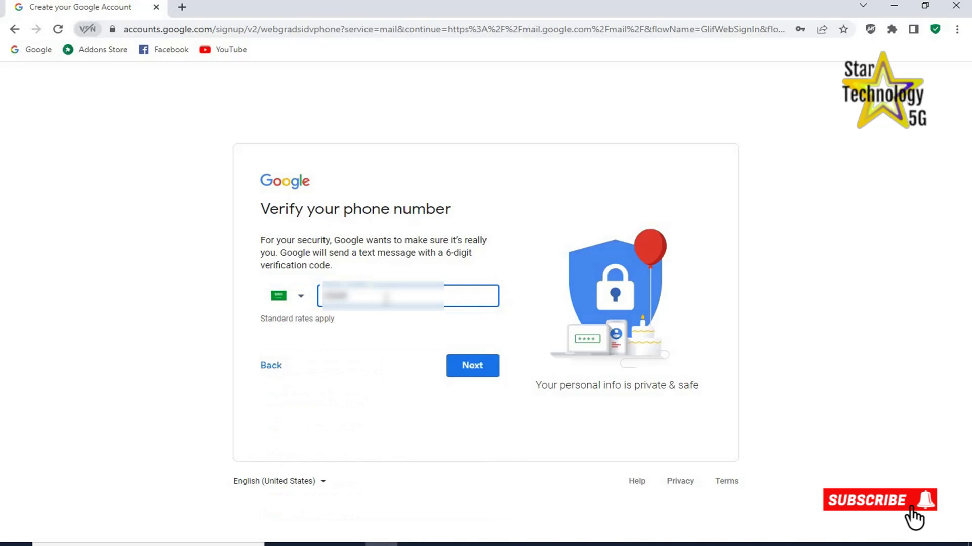
{"action": "type", "text": "0000"}
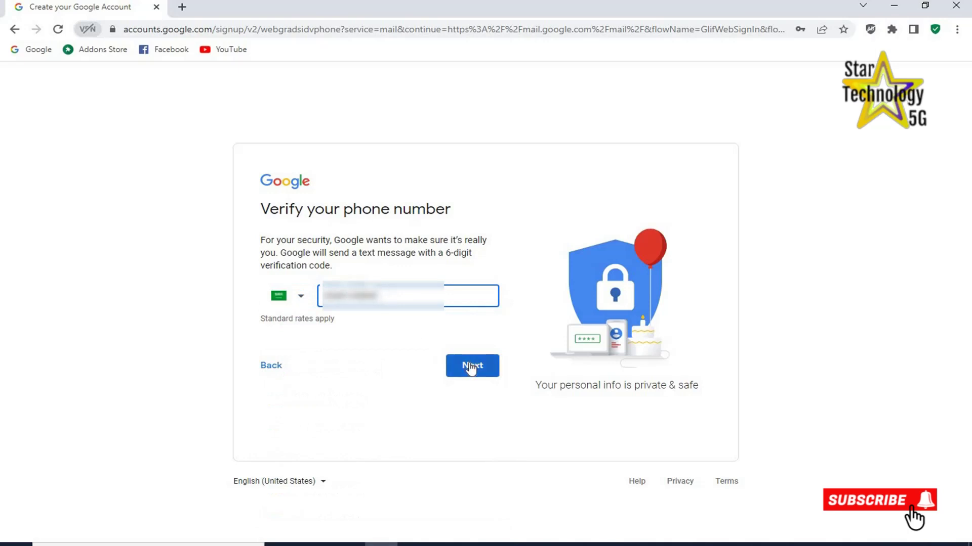
{"action": "left_click", "coordinate": [471, 367]}
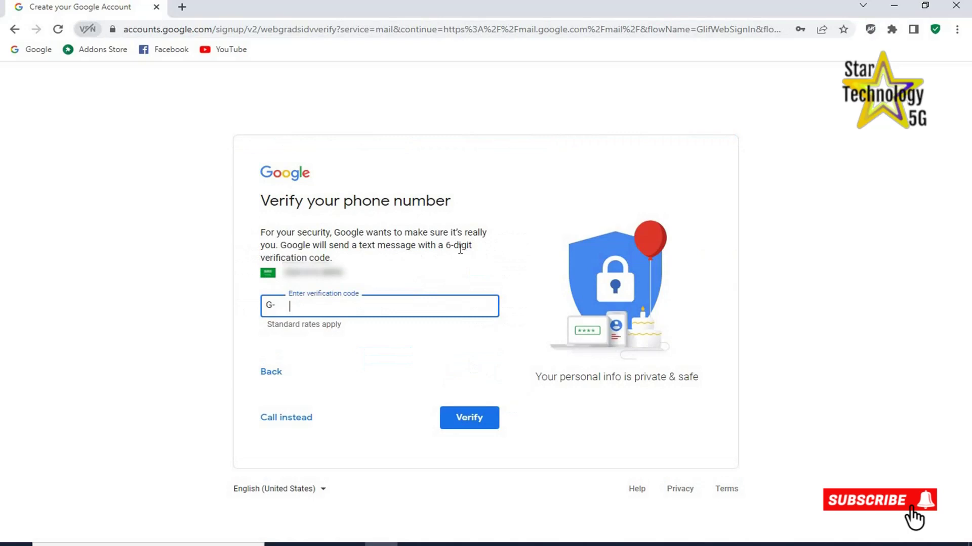
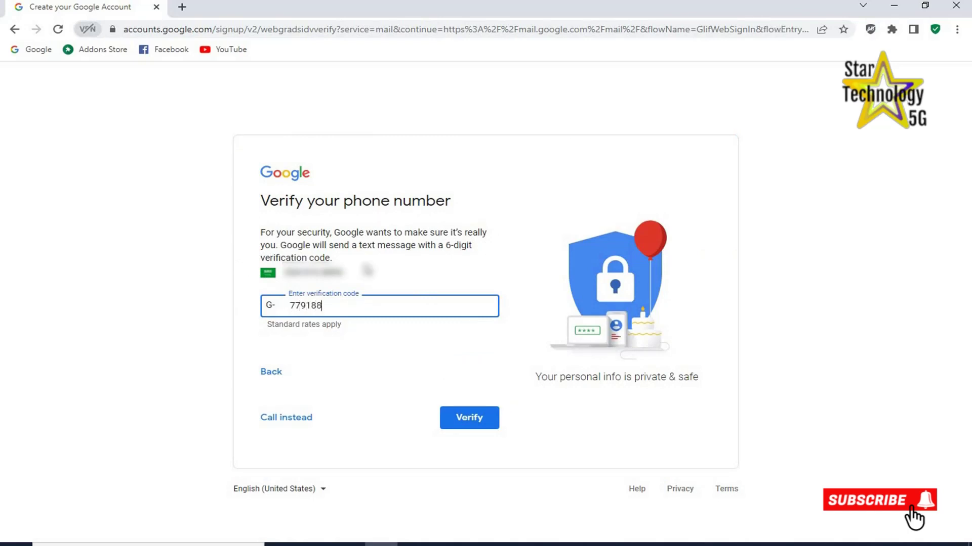
{"action": "left_click", "coordinate": [475, 424]}
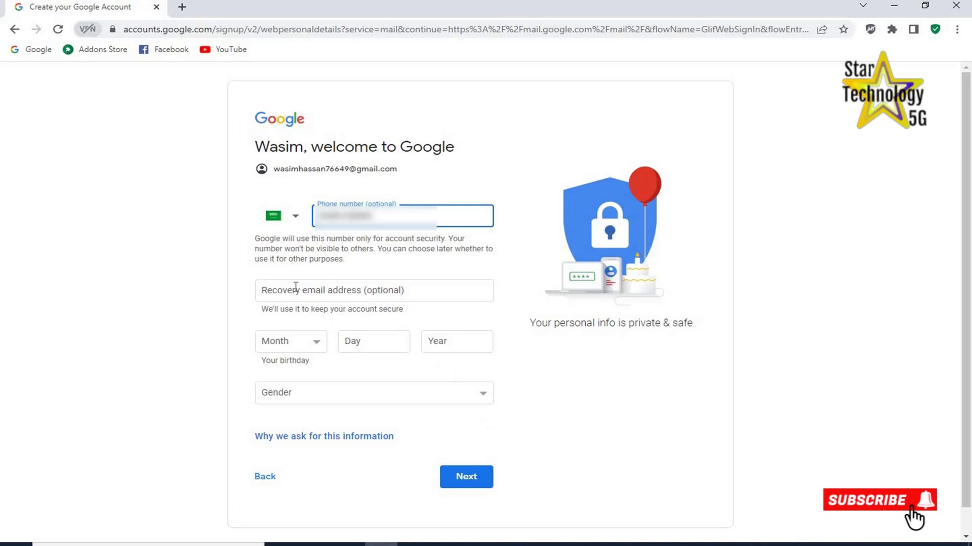
{"action": "left_click", "coordinate": [296, 287]}
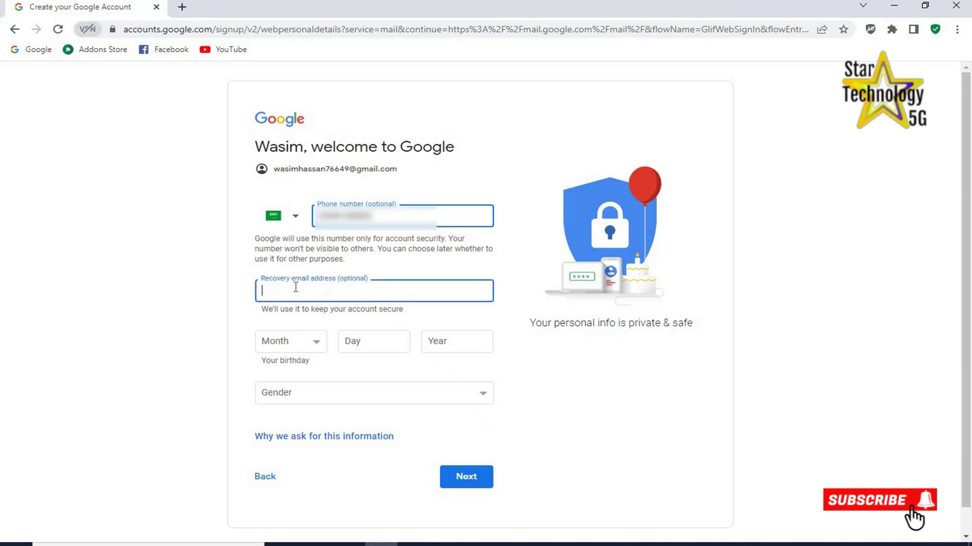
{"action": "key", "text": "Tab"}
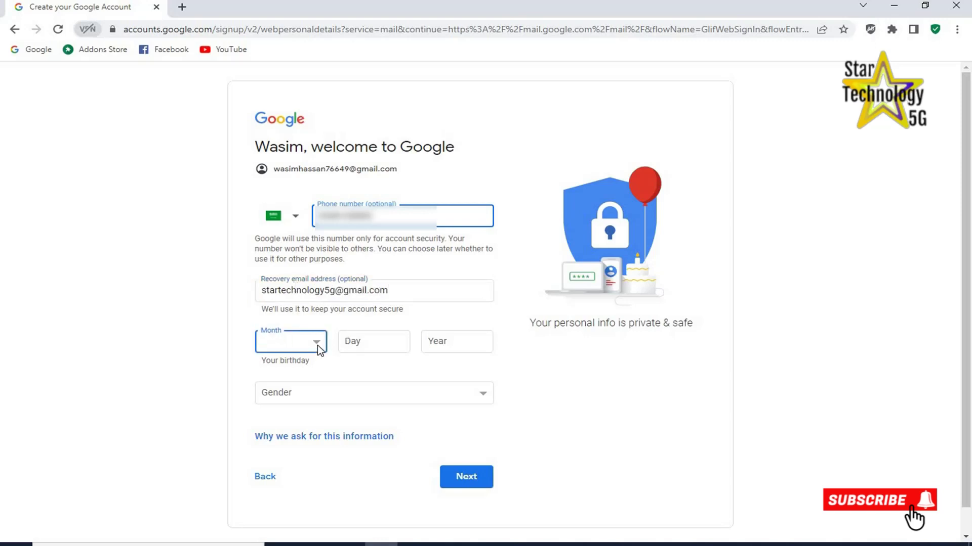
{"action": "left_click", "coordinate": [317, 345]}
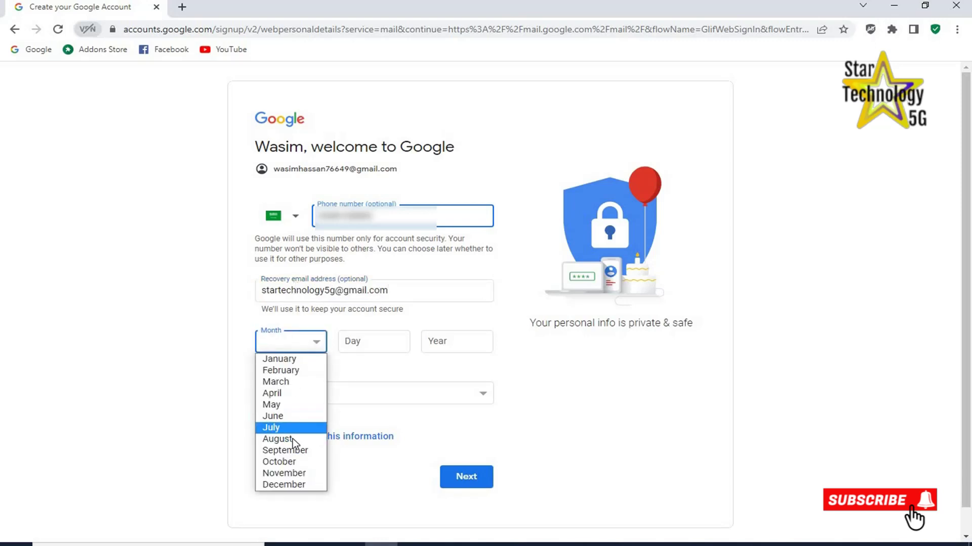
{"action": "left_click", "coordinate": [293, 438]}
{"action": "left_click", "coordinate": [372, 341]}
{"action": "type", "text": "09"}
{"action": "key", "text": "Tab"}
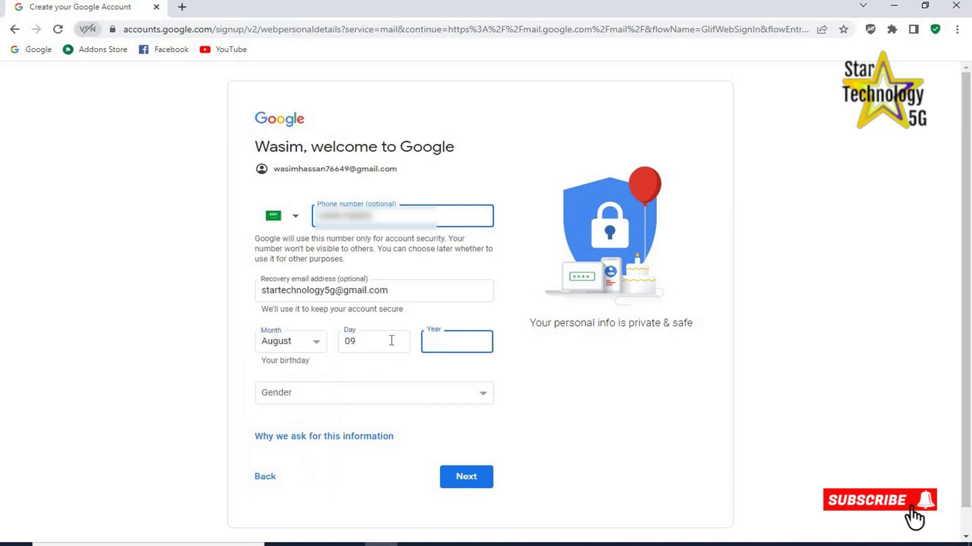
{"action": "type", "text": "1984"}
{"action": "left_click", "coordinate": [483, 394]}
{"action": "left_click", "coordinate": [284, 421]}
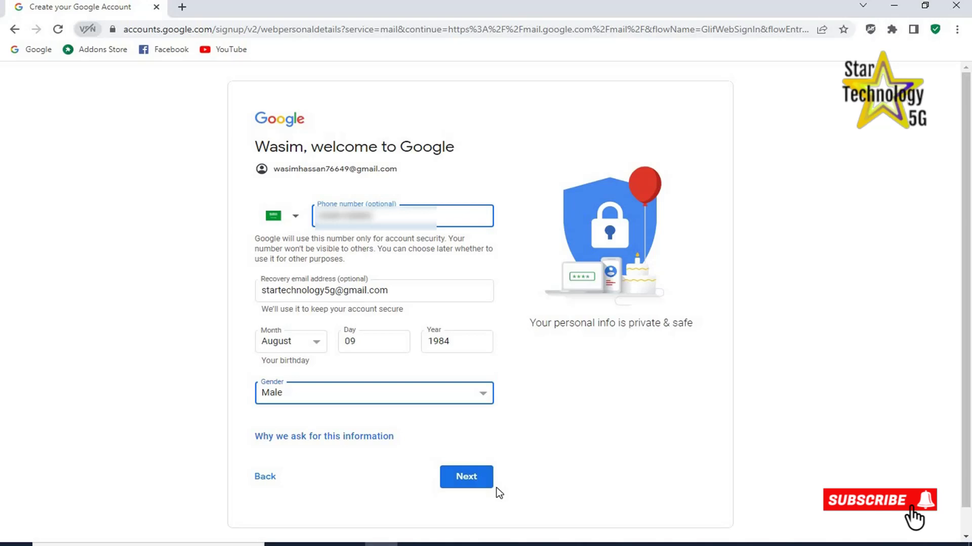
{"action": "left_click", "coordinate": [463, 483]}
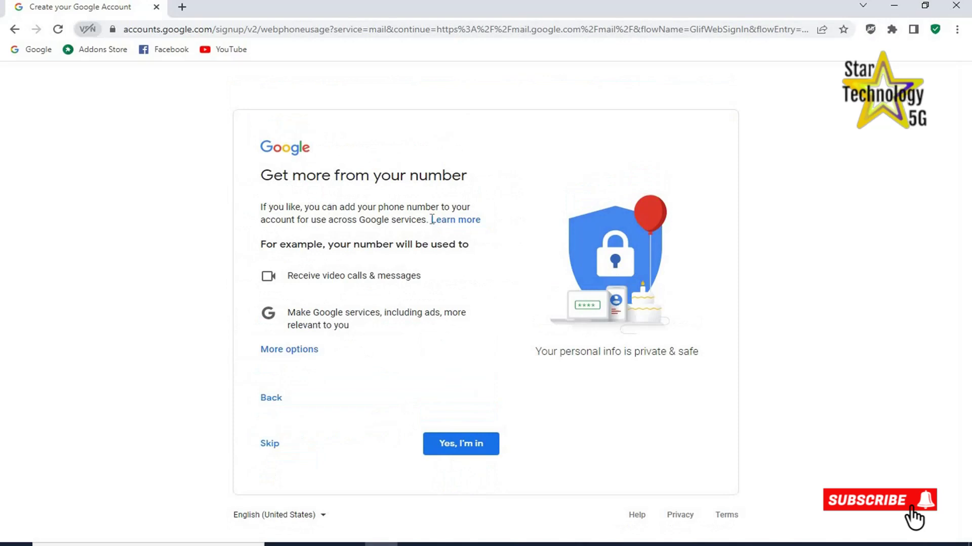
Accept using the phone number across Google services and agree to Privacy and Terms
{"action": "left_click", "coordinate": [457, 445]}
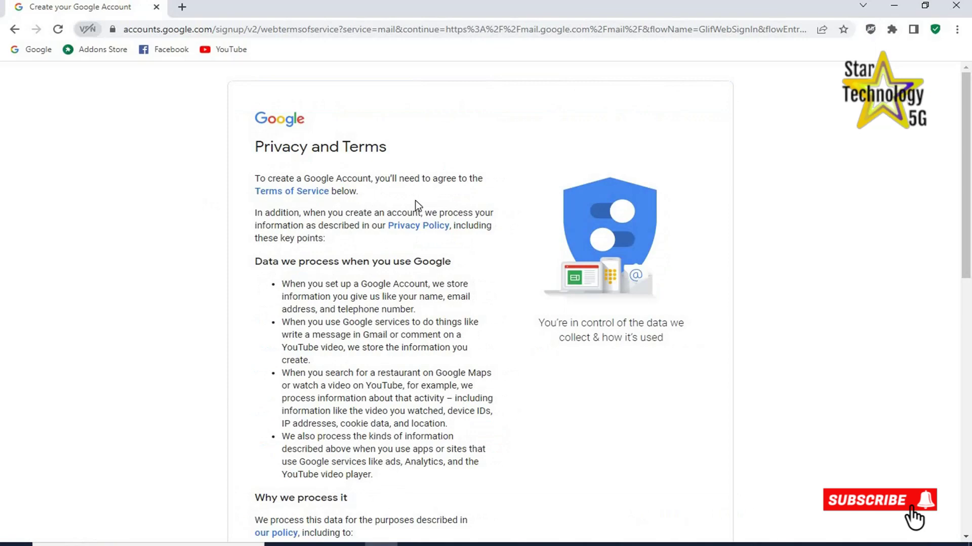
{"action": "scroll", "coordinate": [535, 307], "scroll_direction": "down", "scroll_amount": 12}
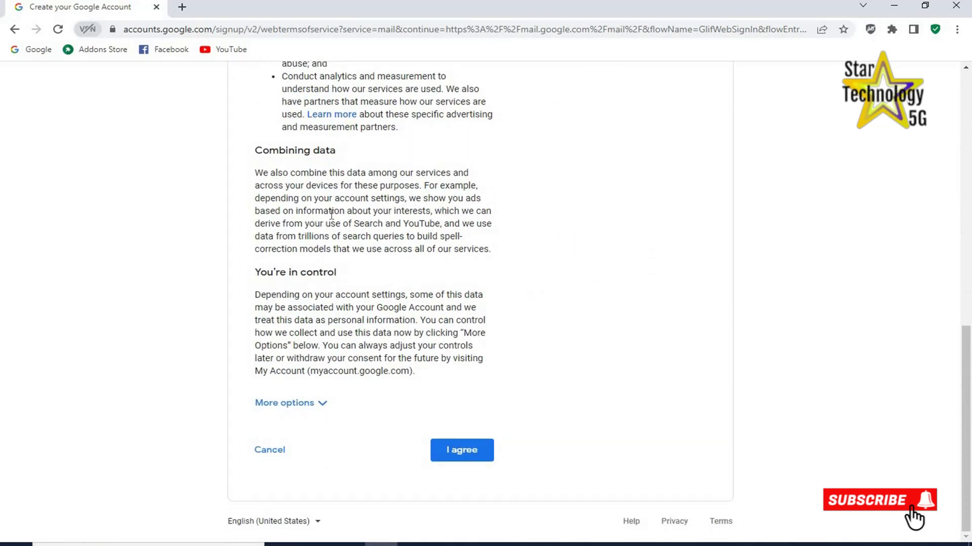
{"action": "left_click", "coordinate": [460, 450]}
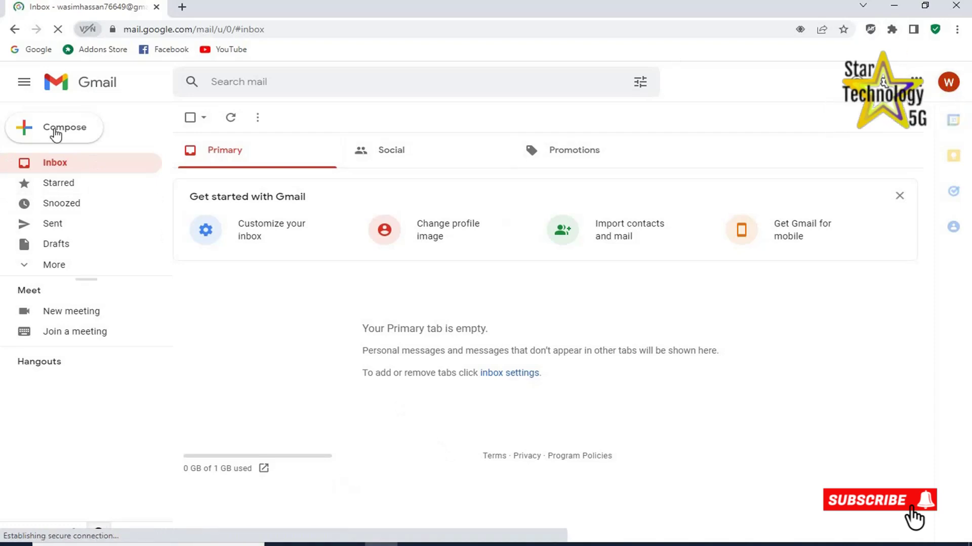
Compose a new email to the account's own address with the subject 'welcome'
{"action": "left_click", "coordinate": [56, 133]}
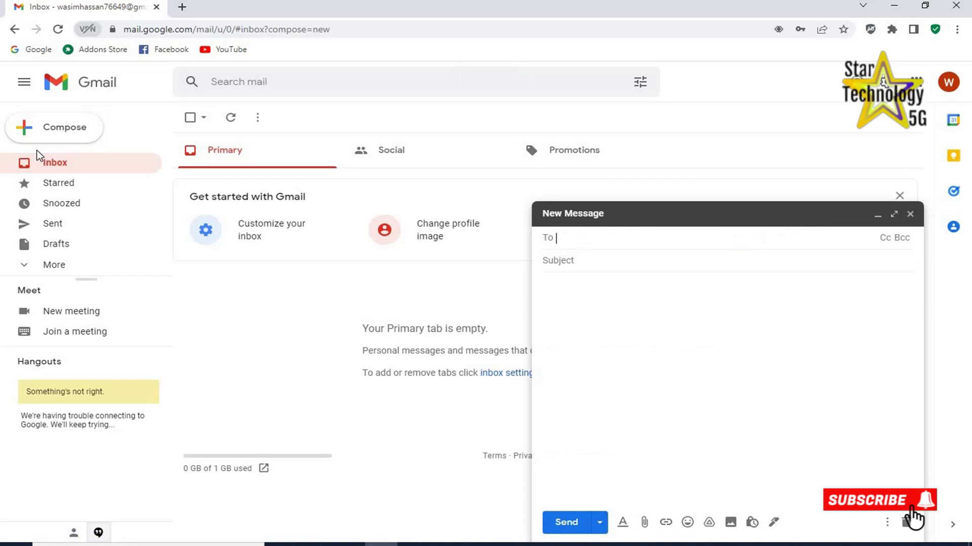
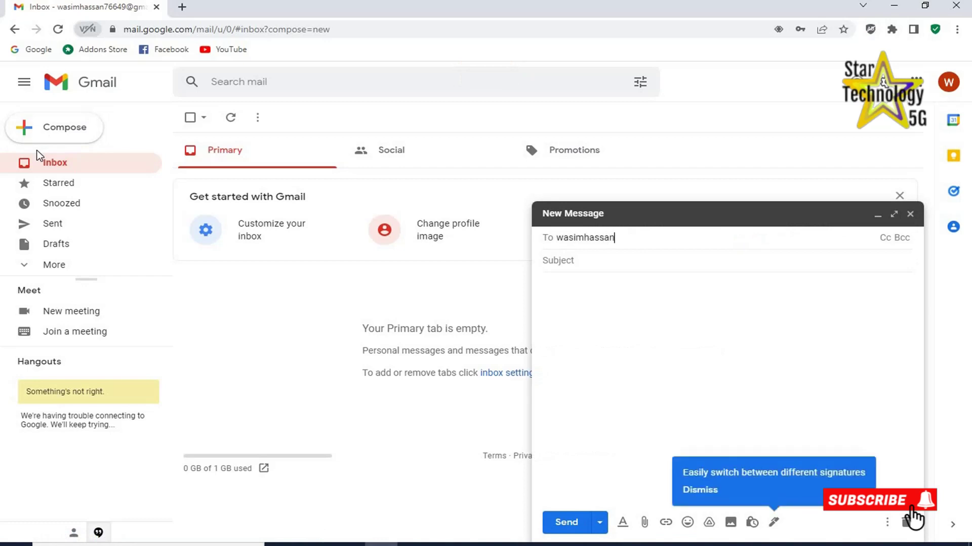
{"action": "key", "text": "Return"}
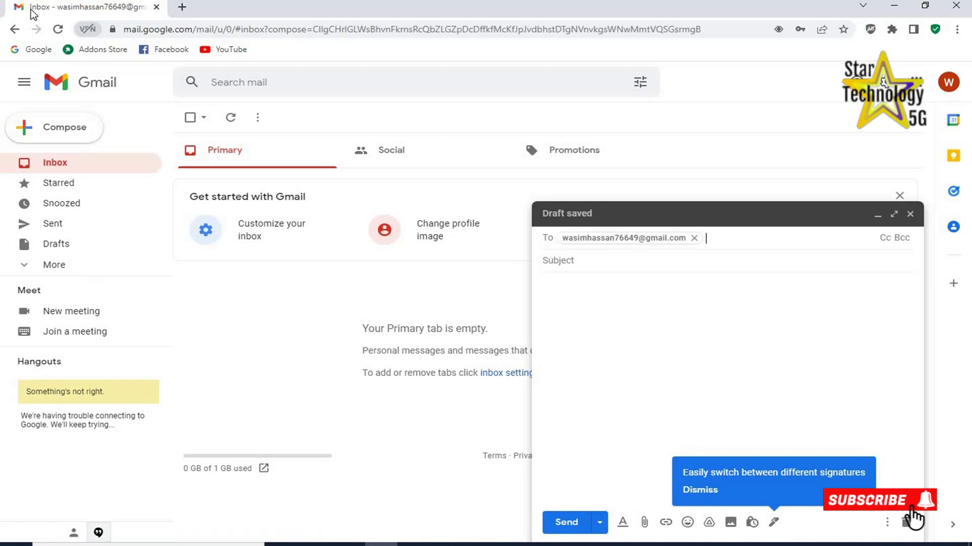
{"action": "left_click", "coordinate": [587, 260]}
{"action": "type", "text": "welcome"}
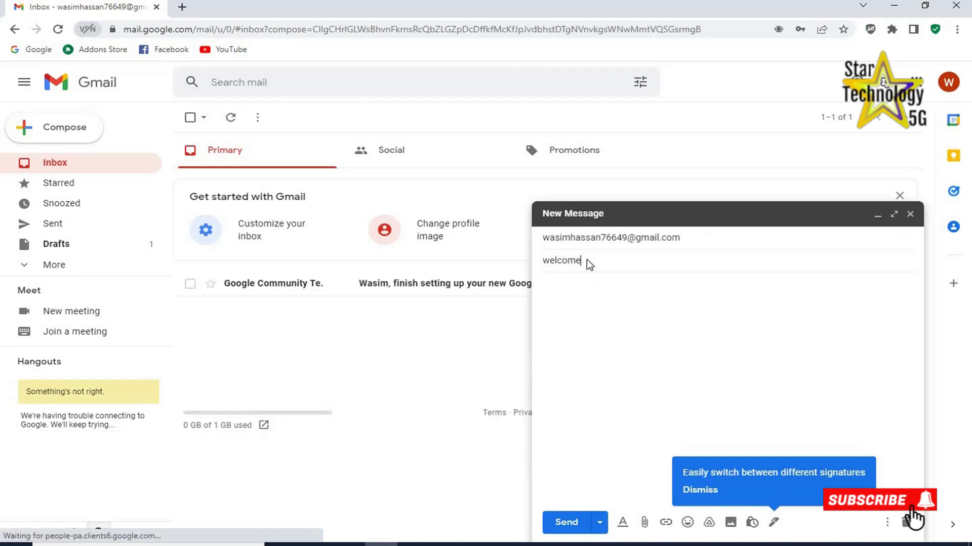
Write a short greeting body with 'Welcome to Gma' and 'Thanks', then send it
{"action": "key", "text": "Tab"}
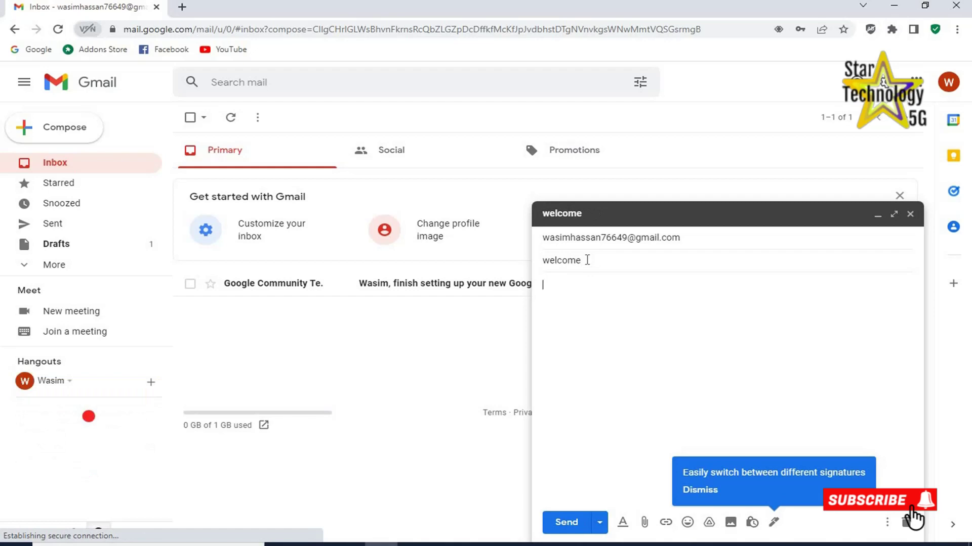
{"action": "type", "text": "Hello Wasim,"}
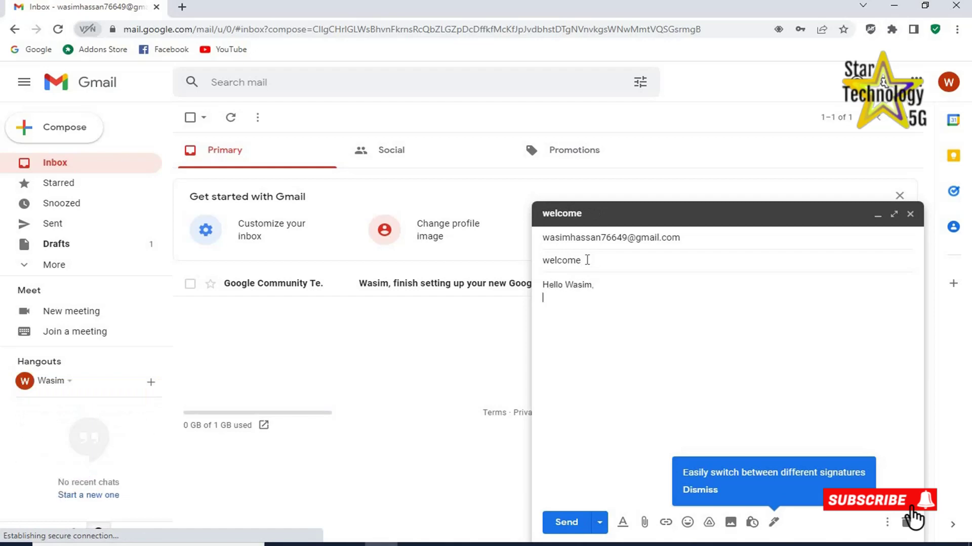
{"action": "key", "text": "Return"}
{"action": "type", "text": "Welcome to Gmail."}
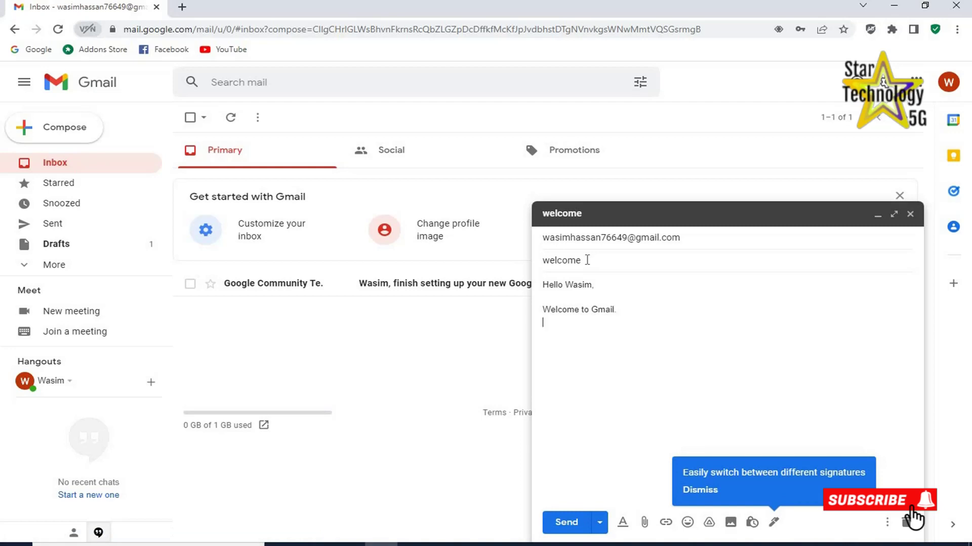
{"action": "key", "text": "Return"}
{"action": "type", "text": "Thanks"}
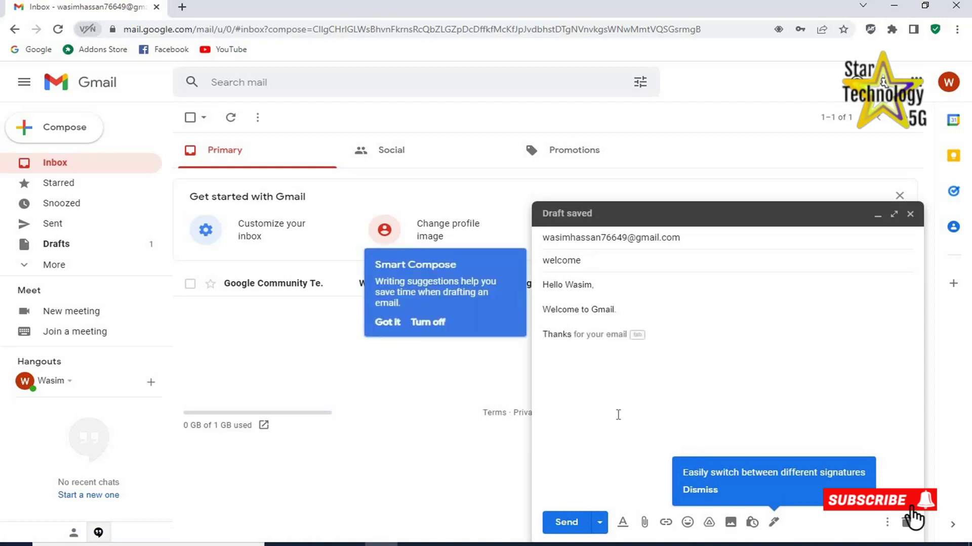
{"action": "left_click", "coordinate": [566, 522]}
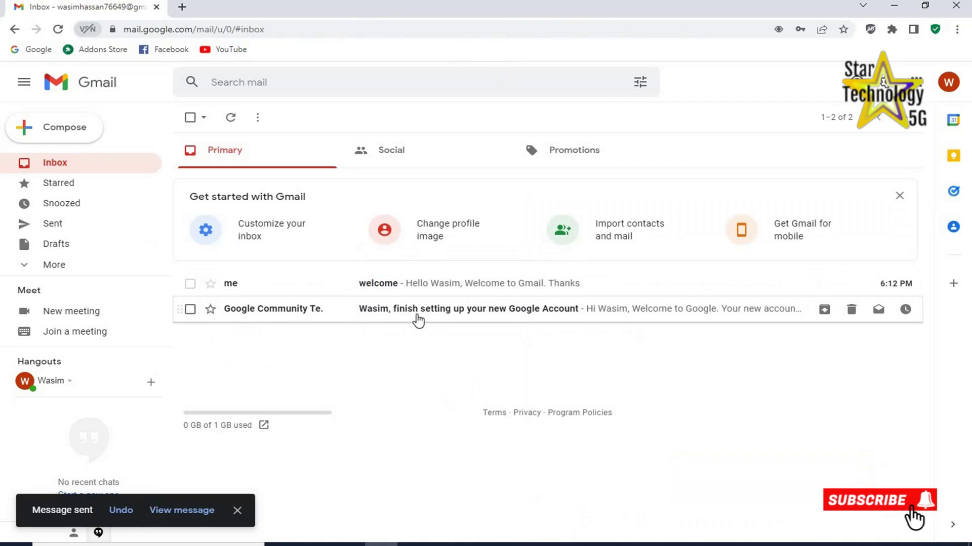
{"action": "left_click", "coordinate": [419, 321]}
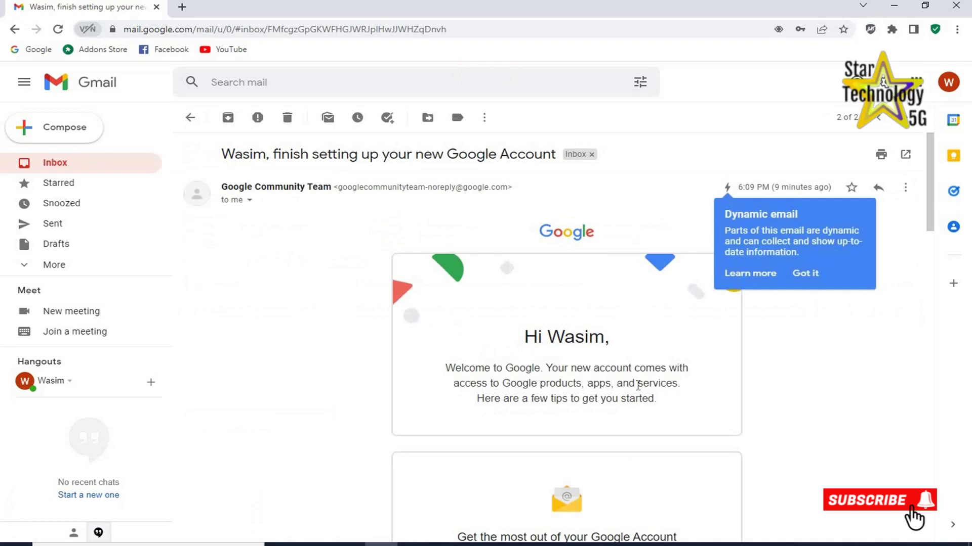
{"action": "scroll", "coordinate": [607, 433], "scroll_direction": "down", "scroll_amount": 15}
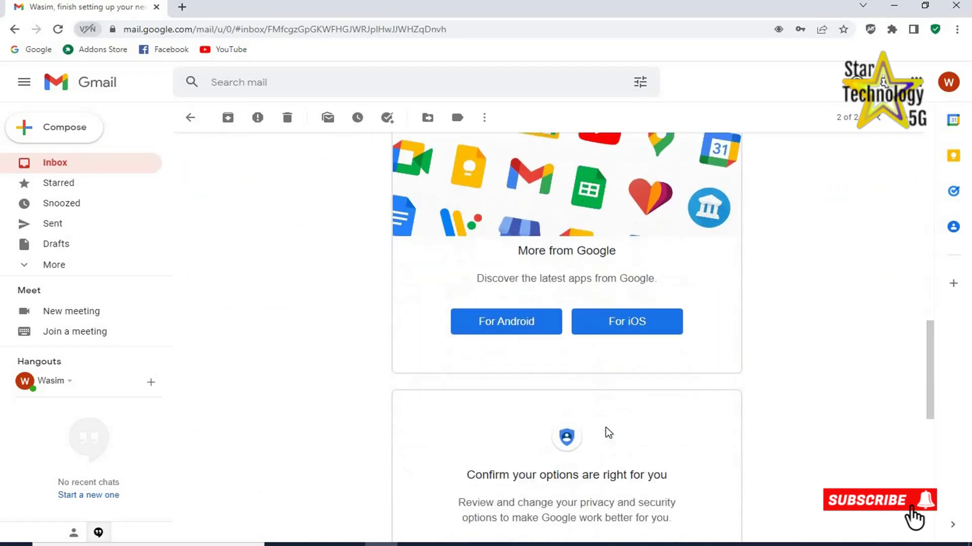
{"action": "scroll", "coordinate": [607, 433], "scroll_direction": "up", "scroll_amount": 5}
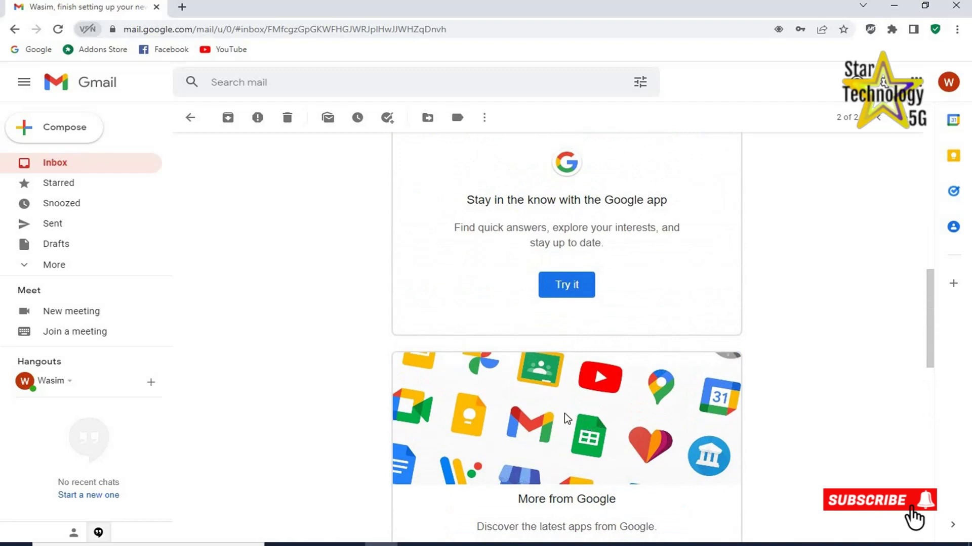
{"action": "scroll", "coordinate": [562, 410], "scroll_direction": "up", "scroll_amount": 10}
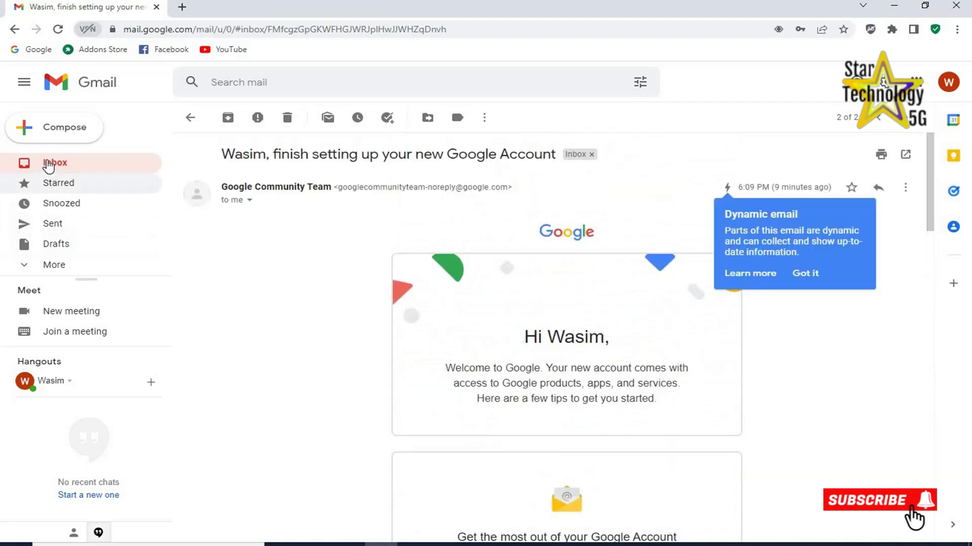
Open the welcome email, send the reply 'Thank', and check the sent messages
{"action": "left_click", "coordinate": [48, 164]}
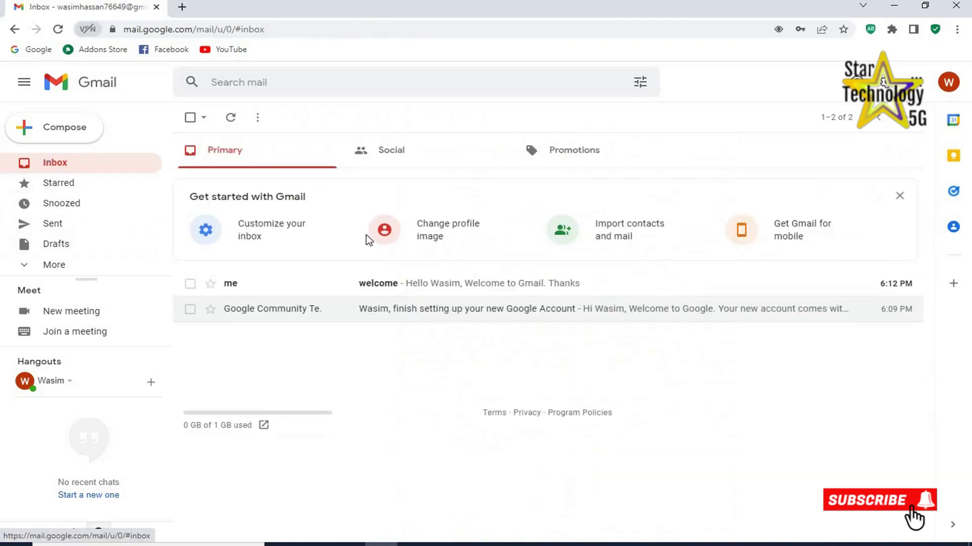
{"action": "left_click", "coordinate": [370, 288]}
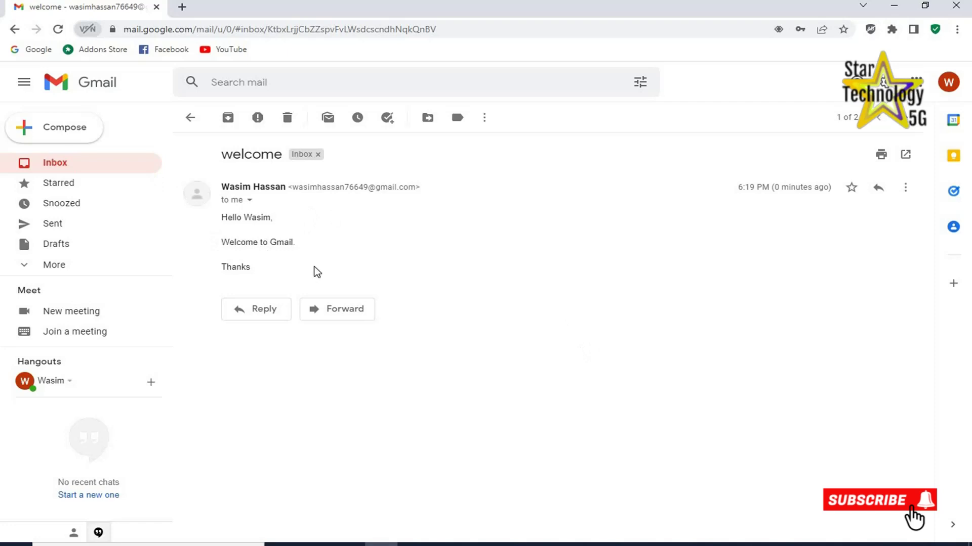
{"action": "left_click", "coordinate": [252, 311]}
{"action": "type", "text": "Thanks"}
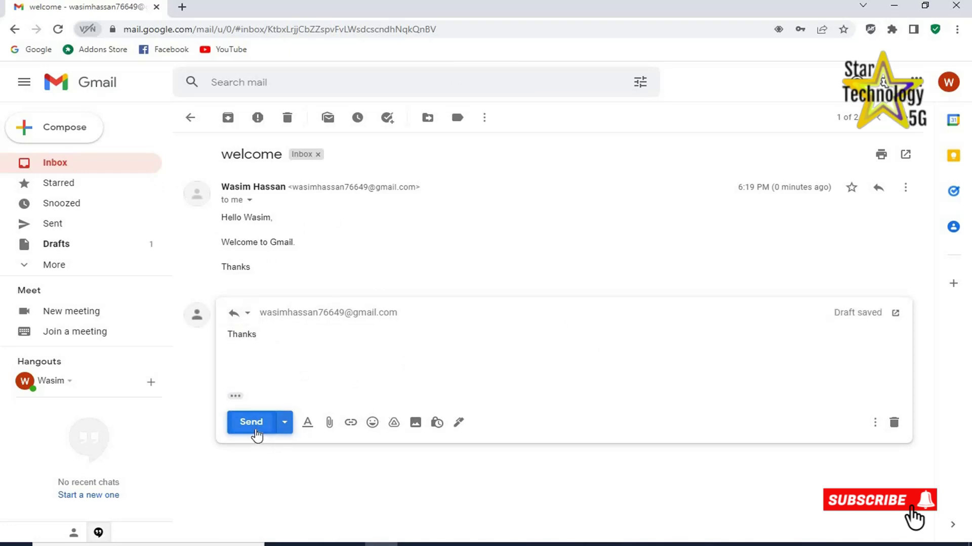
{"action": "left_click", "coordinate": [256, 433]}
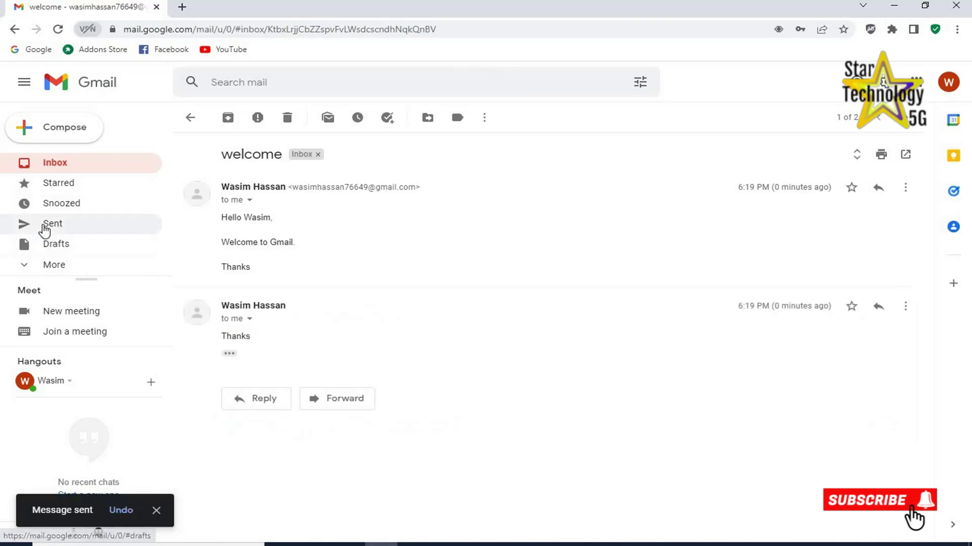
{"action": "left_click", "coordinate": [45, 228]}
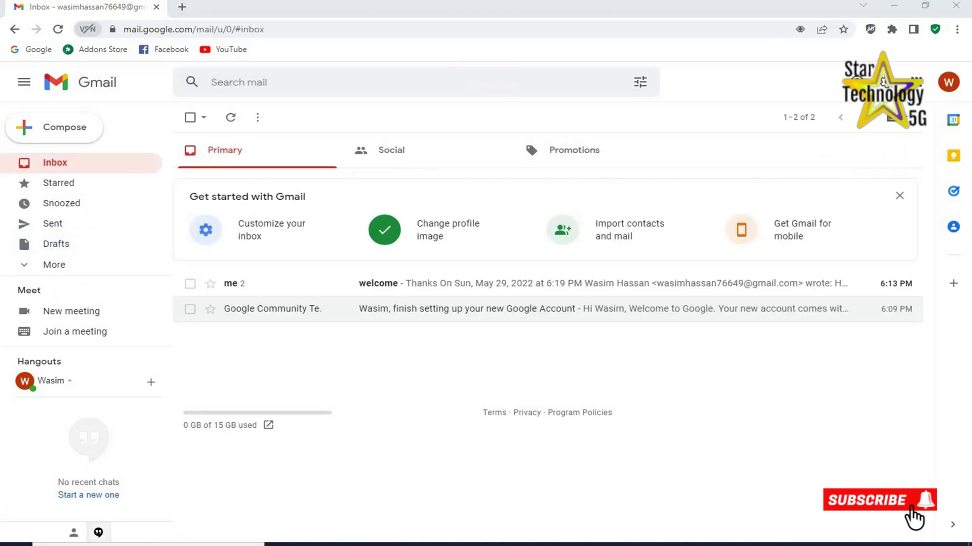
From the account avatar, choose to add a new profile photo from the computer
{"action": "left_click", "coordinate": [952, 85]}
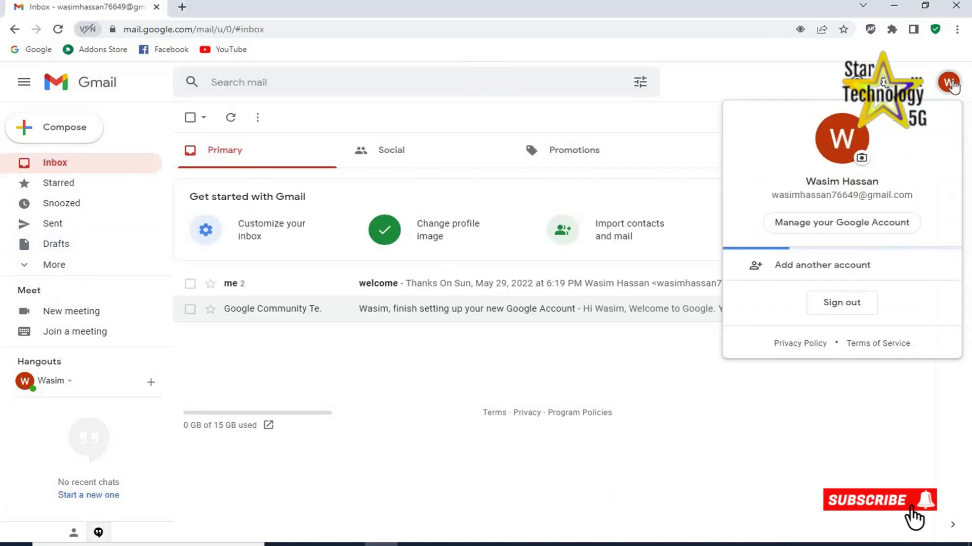
{"action": "left_click", "coordinate": [861, 158]}
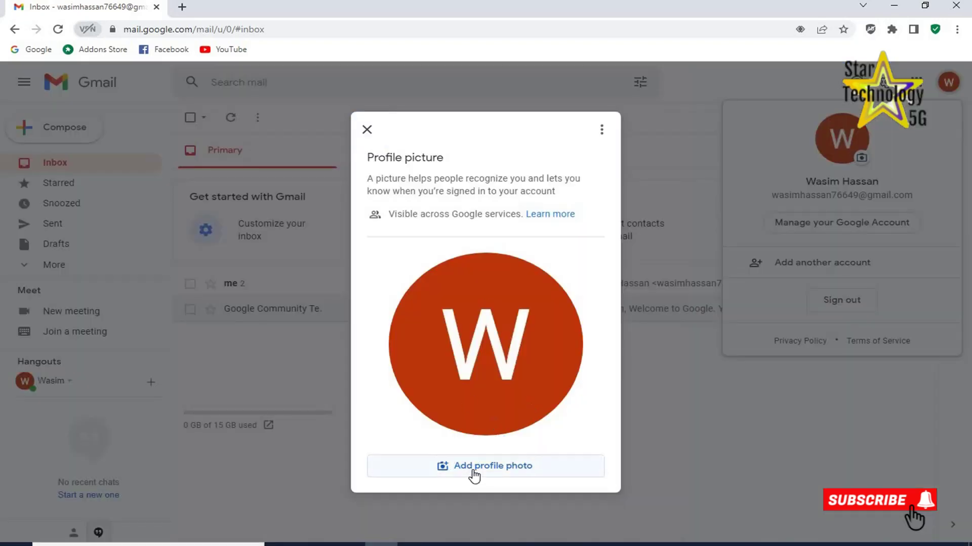
{"action": "left_click", "coordinate": [473, 471]}
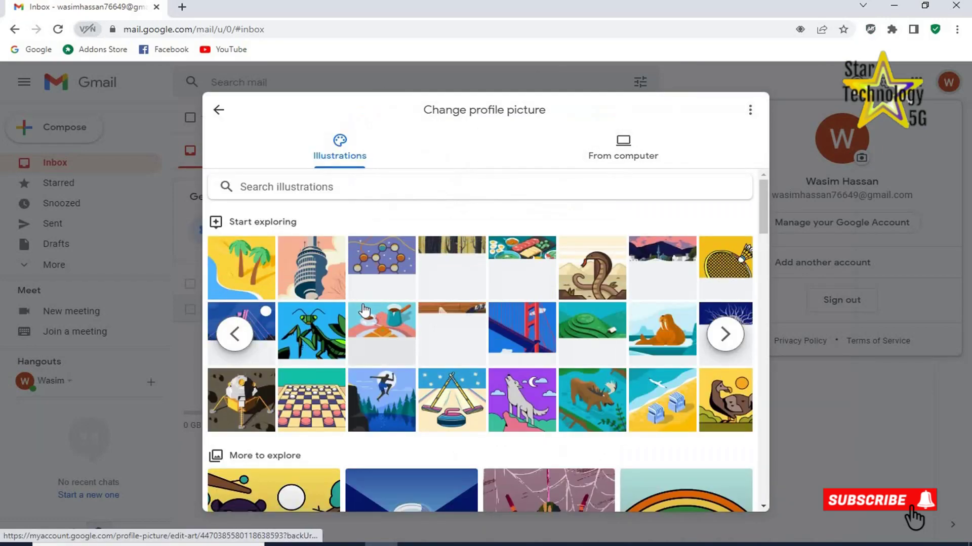
{"action": "scroll", "coordinate": [766, 245], "scroll_direction": "down", "scroll_amount": 2}
{"action": "scroll", "coordinate": [761, 241], "scroll_direction": "down", "scroll_amount": 10}
{"action": "scroll", "coordinate": [760, 241], "scroll_direction": "up", "scroll_amount": 12}
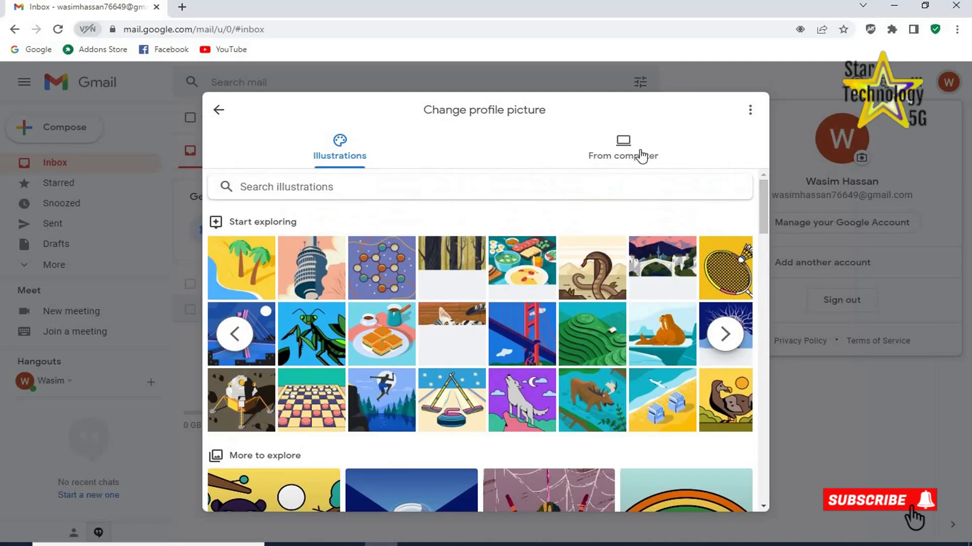
{"action": "left_click", "coordinate": [622, 148]}
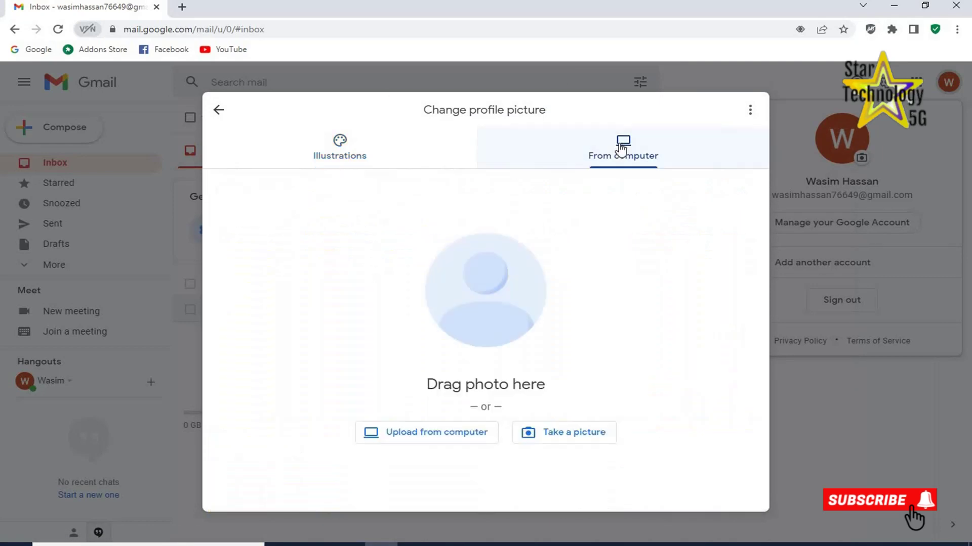
Upload the Desktop photo, adjust its crop, save it as the profile picture and dismiss the notice
{"action": "left_click", "coordinate": [422, 443]}
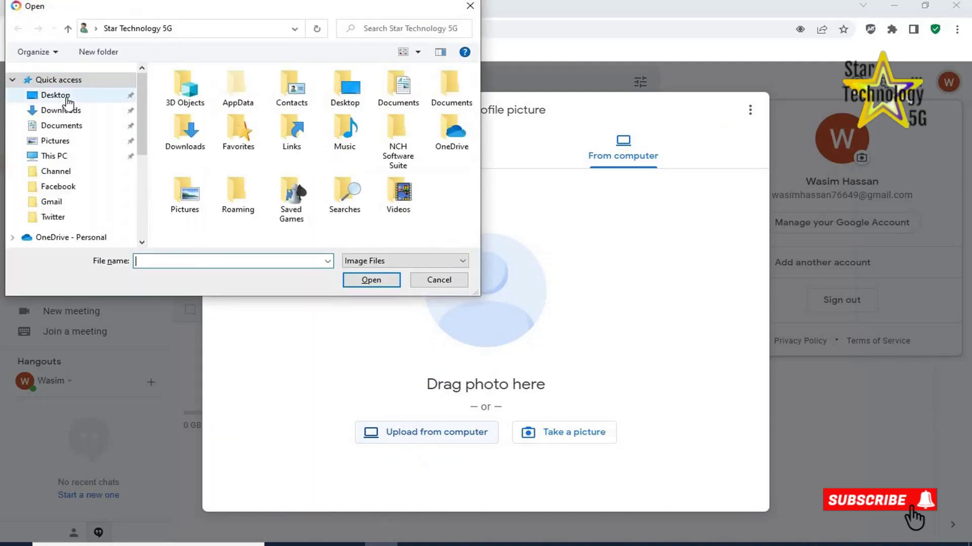
{"action": "left_click", "coordinate": [55, 95]}
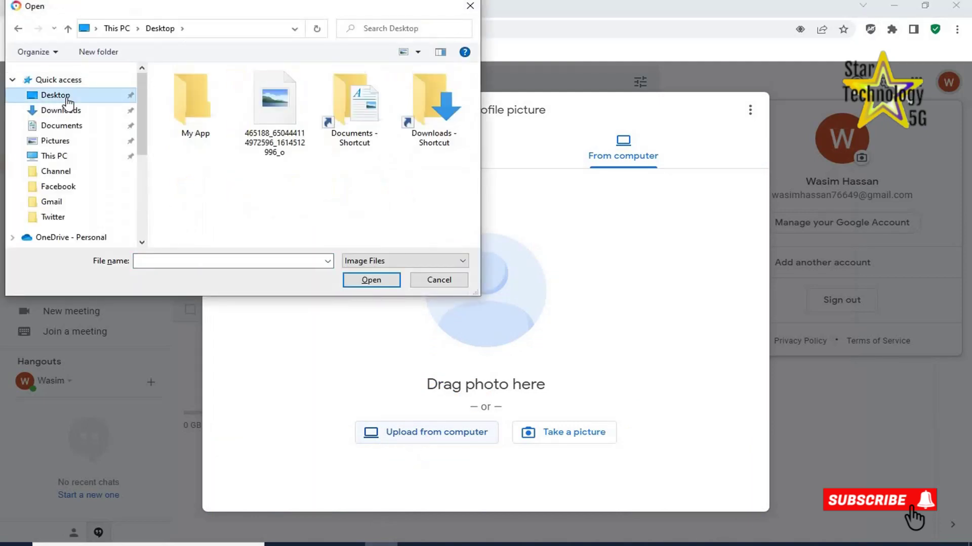
{"action": "left_click", "coordinate": [283, 119]}
{"action": "left_click", "coordinate": [384, 280]}
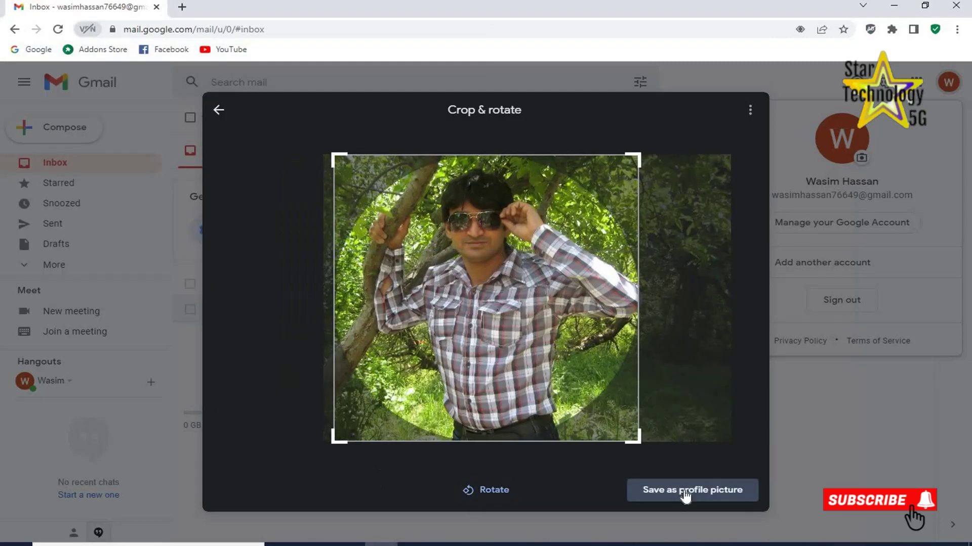
{"action": "left_click_drag", "start_coordinate": [489, 310], "coordinate": [481, 311]}
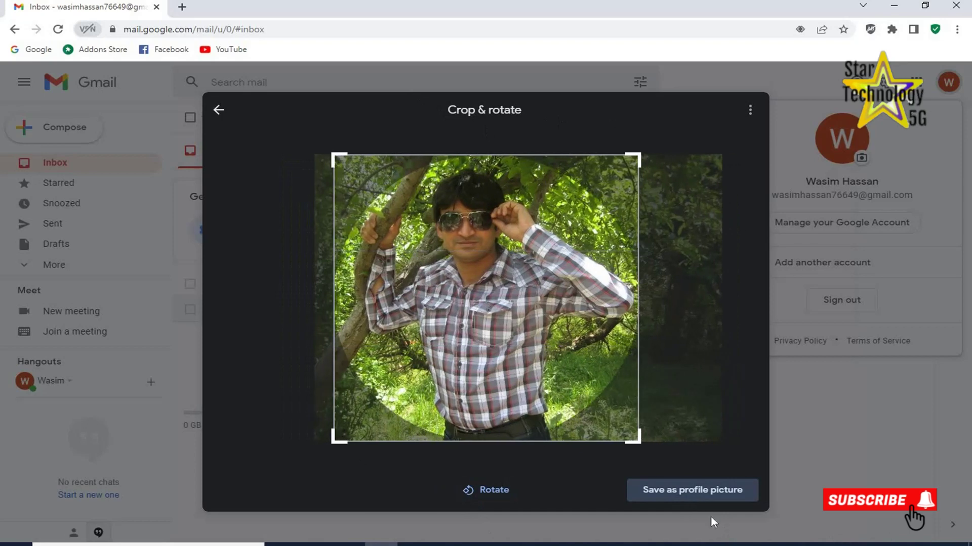
{"action": "left_click", "coordinate": [691, 500]}
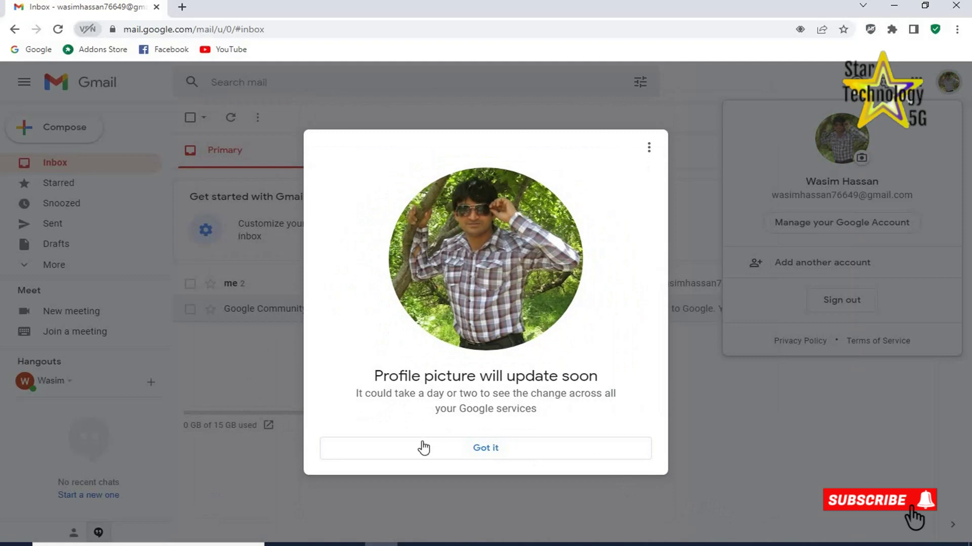
{"action": "left_click", "coordinate": [490, 454]}
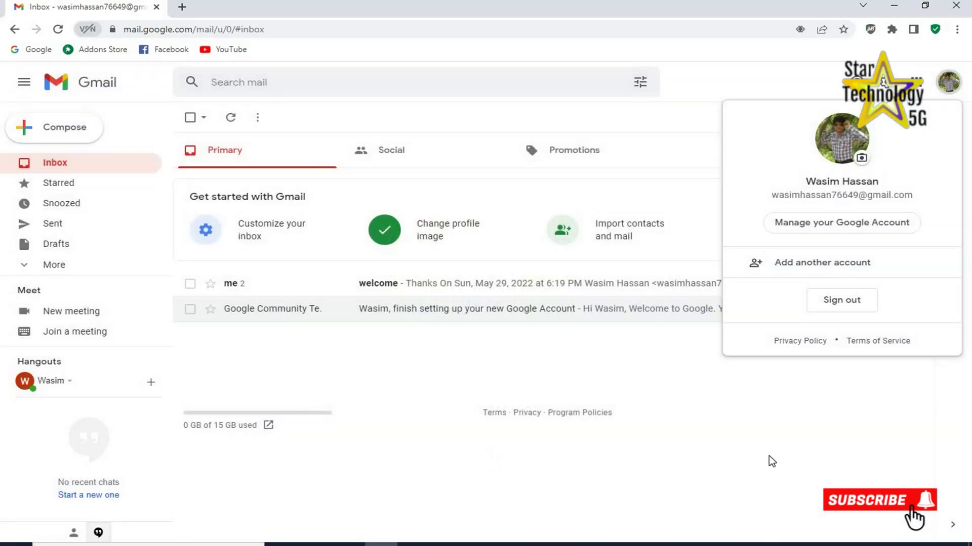
Close the account panel by clicking the avatar at the top right
{"action": "left_click", "coordinate": [949, 89]}
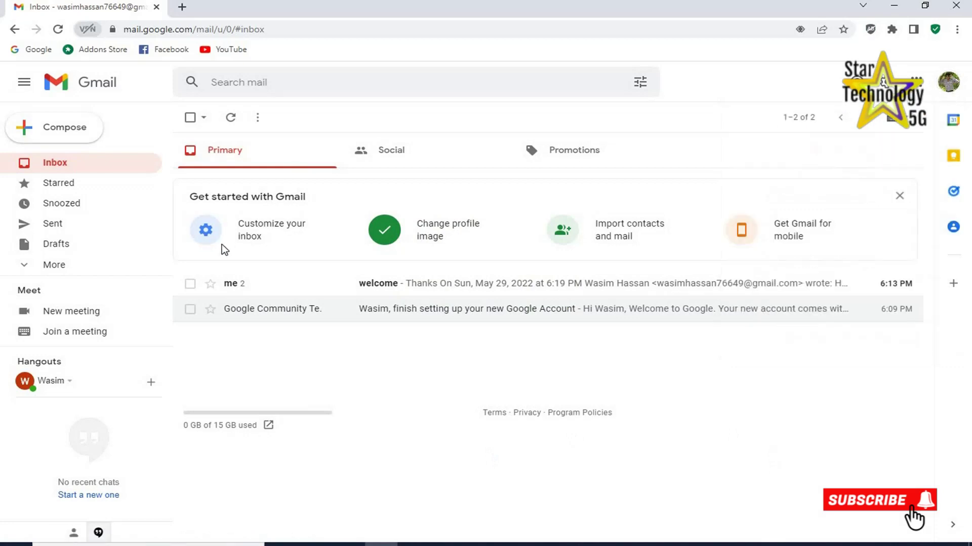